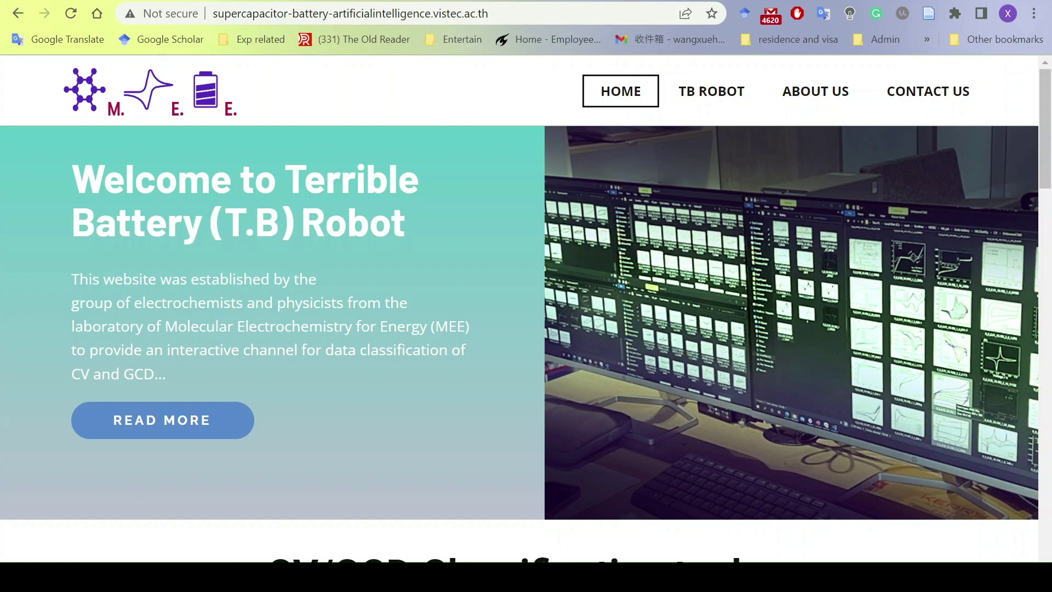
# - Select the site's web address and scroll through the home page
pyautogui.click(502, 16)
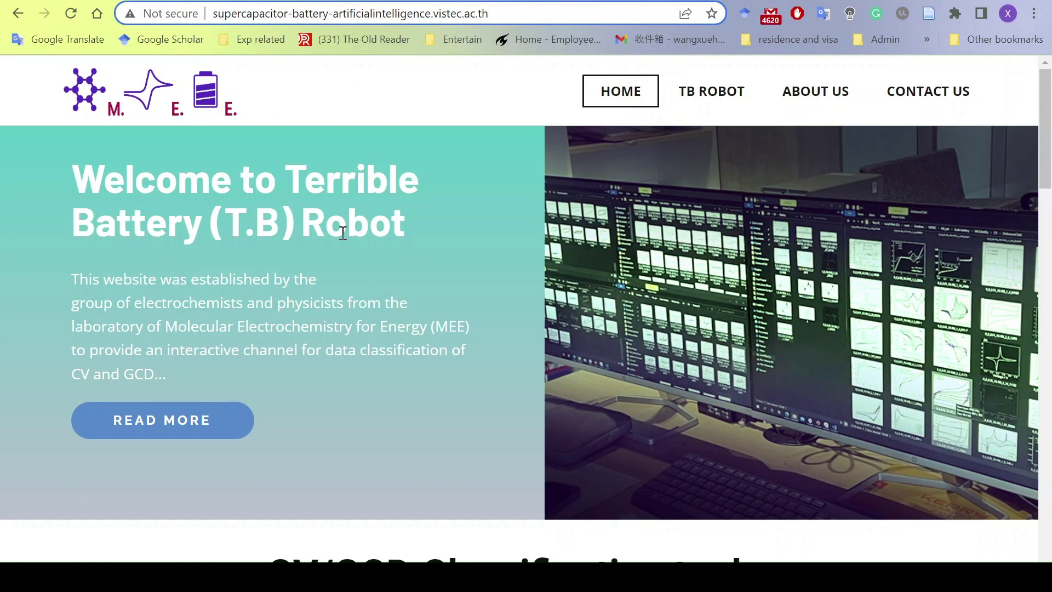
pyautogui.scroll(-4, 411, 301)
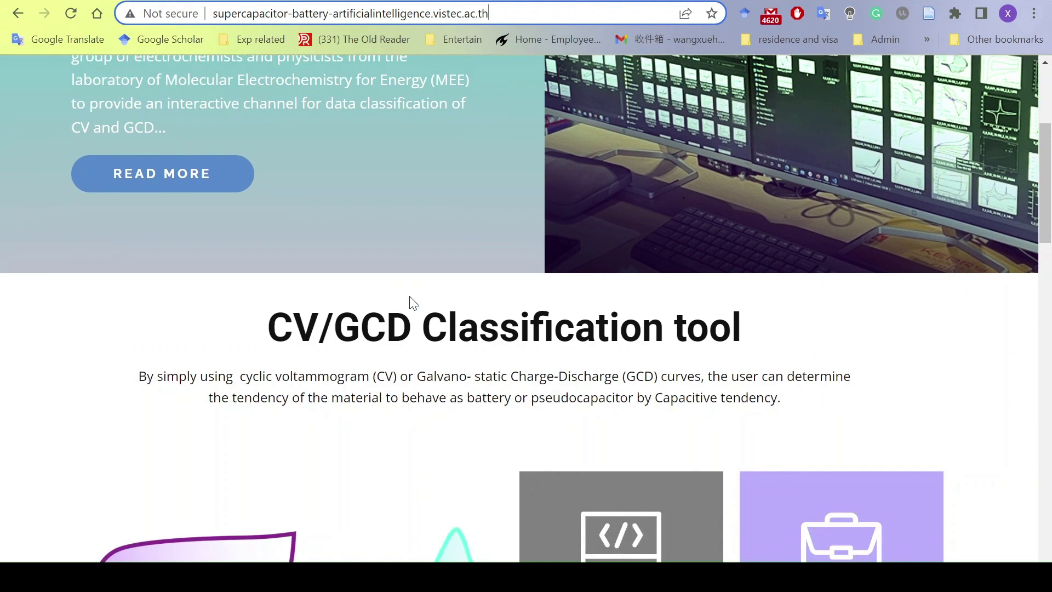
pyautogui.scroll(-1, 412, 303)
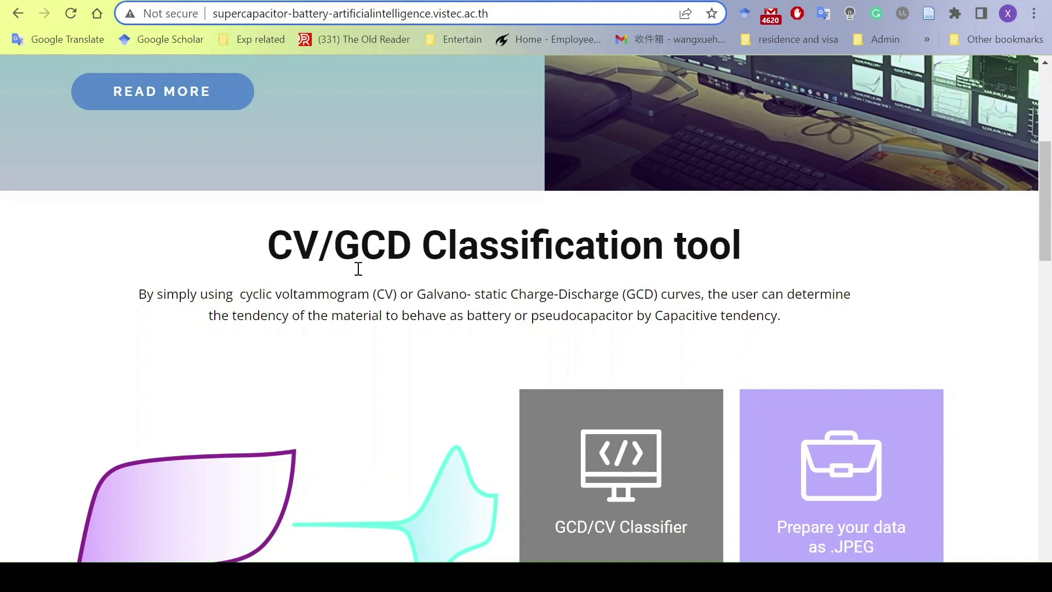
pyautogui.scroll(-15, 364, 474)
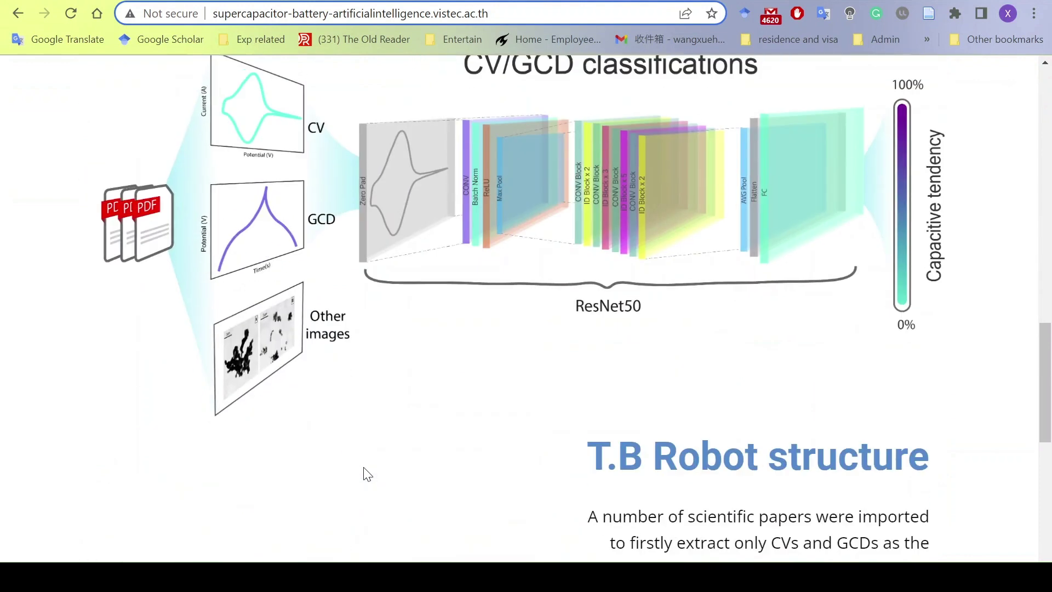
pyautogui.scroll(-2, 569, 457)
pyautogui.scroll(1, 569, 456)
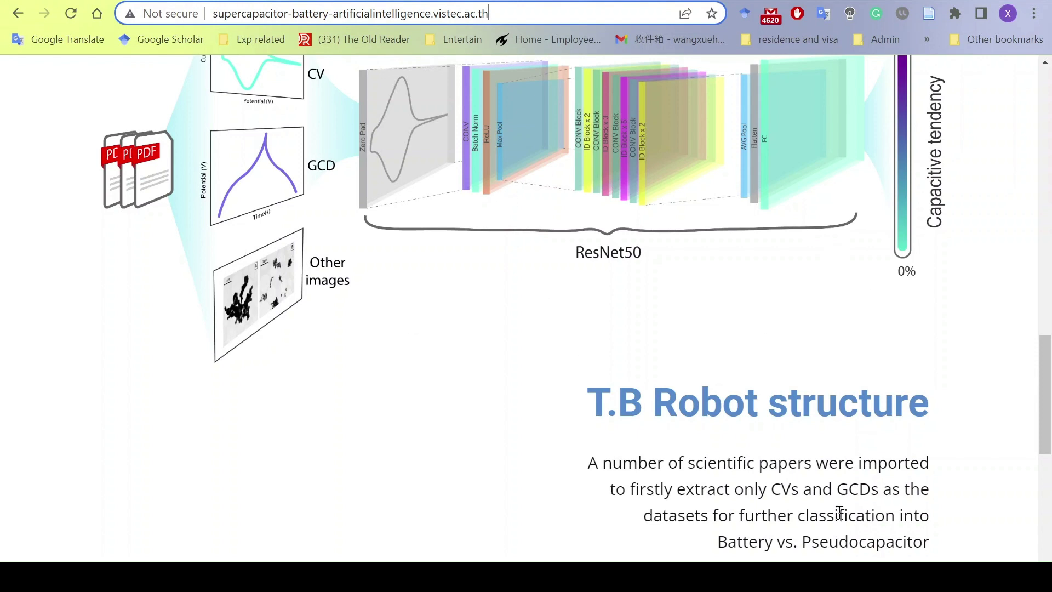
pyautogui.scroll(-6, 535, 453)
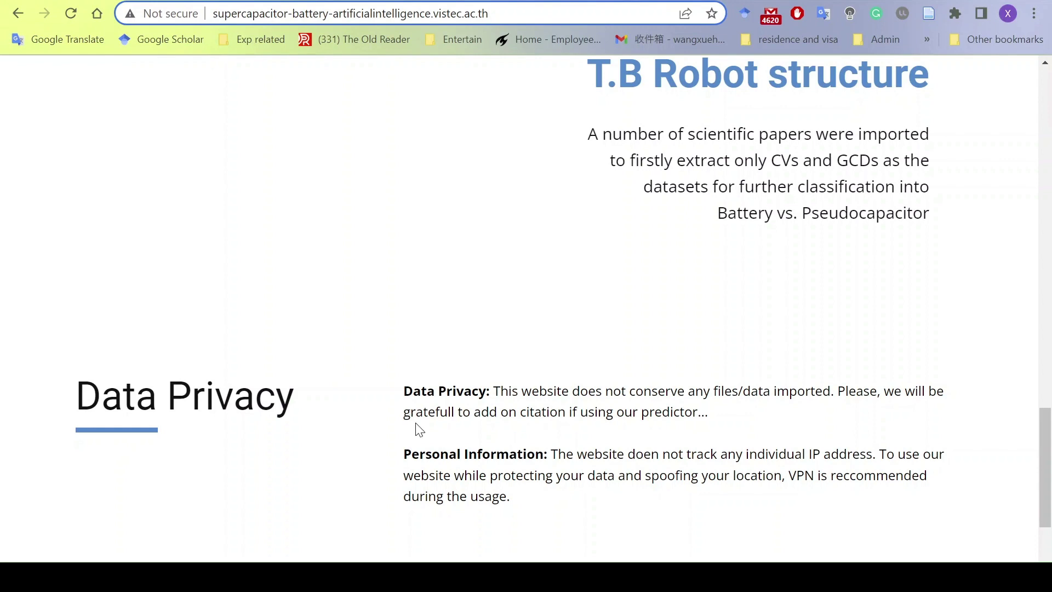
pyautogui.scroll(-2, 430, 442)
pyautogui.scroll(20, 418, 429)
pyautogui.scroll(7, 418, 432)
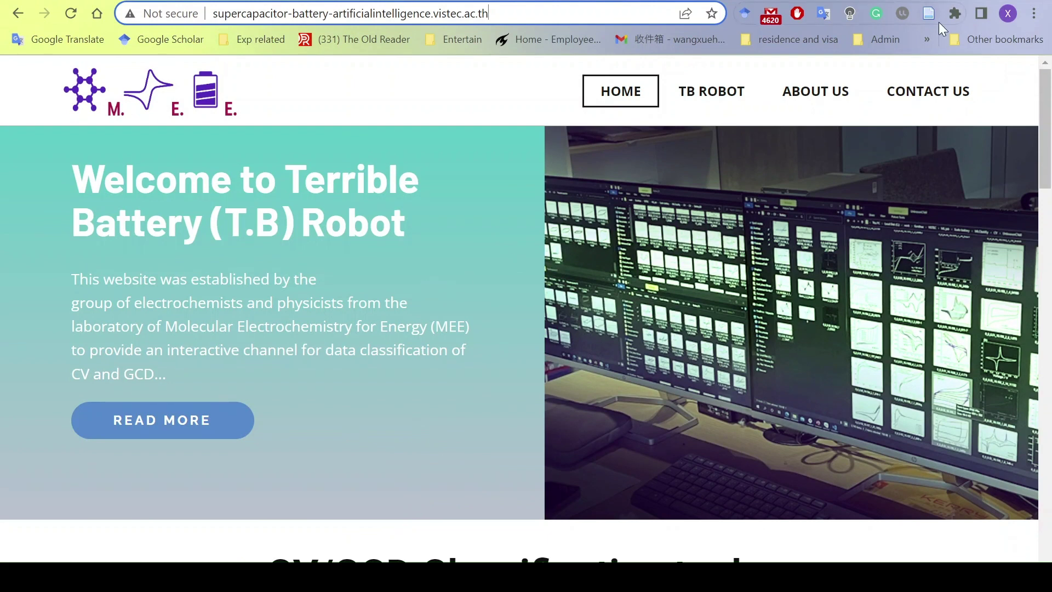
# - Go to the T.B Robot page and its GCD classifier, down to the Choose File field
pyautogui.click(744, 106)
pyautogui.scroll(-6, 614, 328)
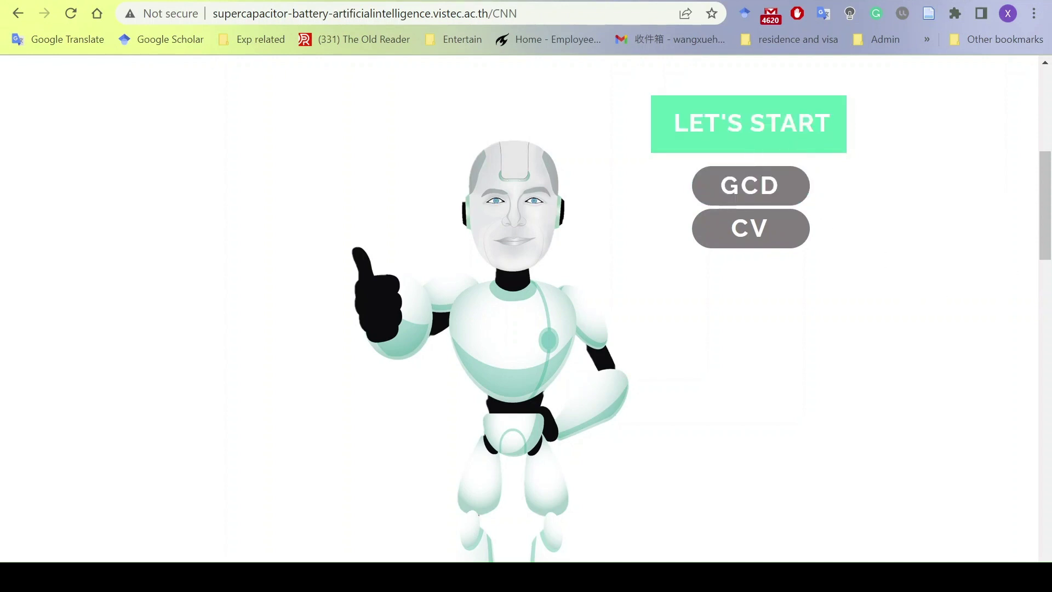
pyautogui.click(740, 189)
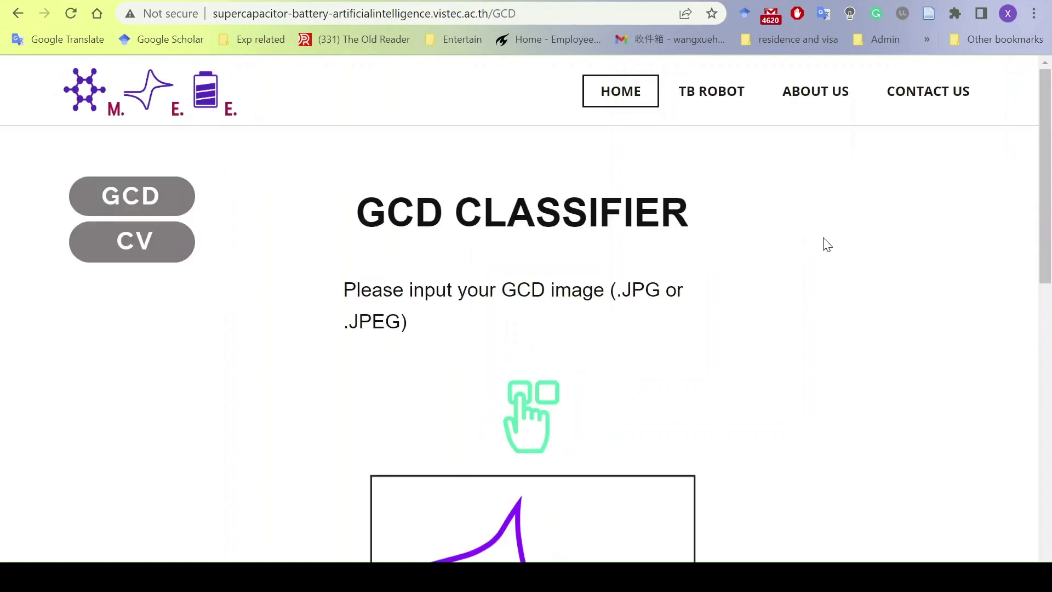
pyautogui.scroll(-2, 800, 392)
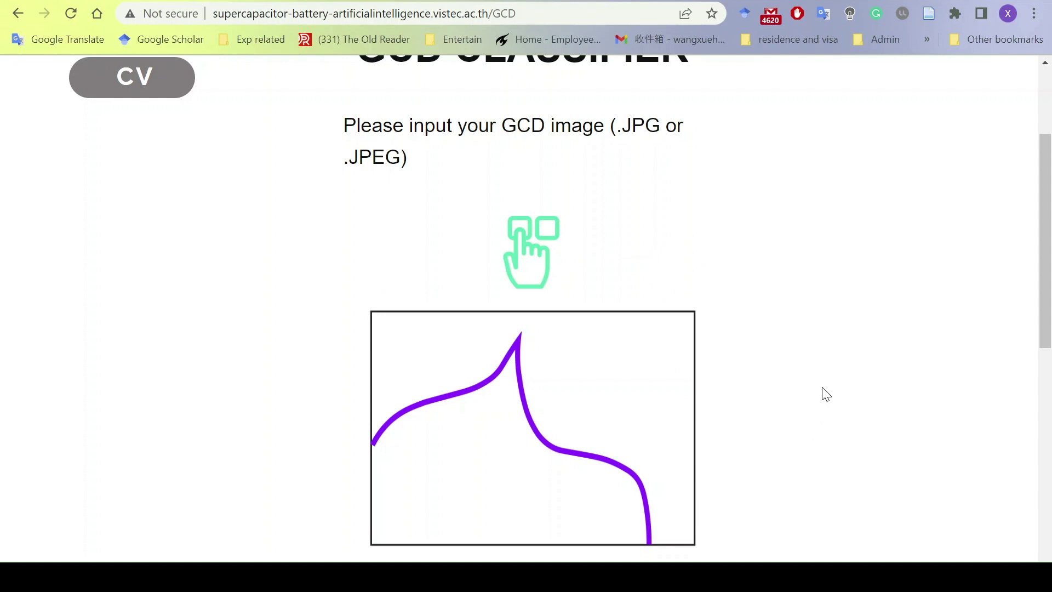
pyautogui.scroll(-3, 826, 395)
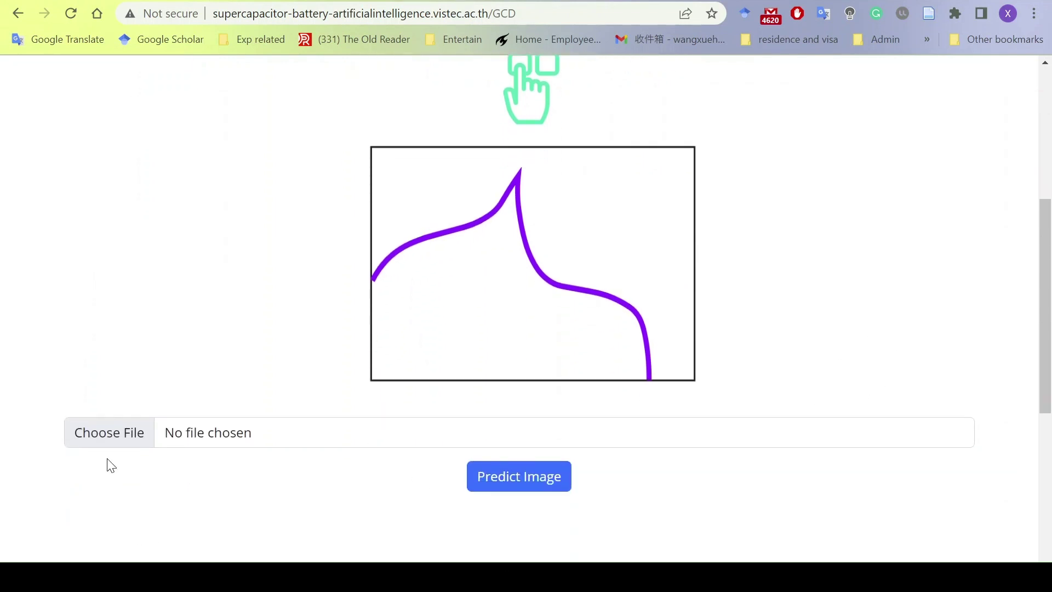
# - Upload Capture4.JPG from the cv and gcd folder to the GCD classifier
pyautogui.click(112, 438)
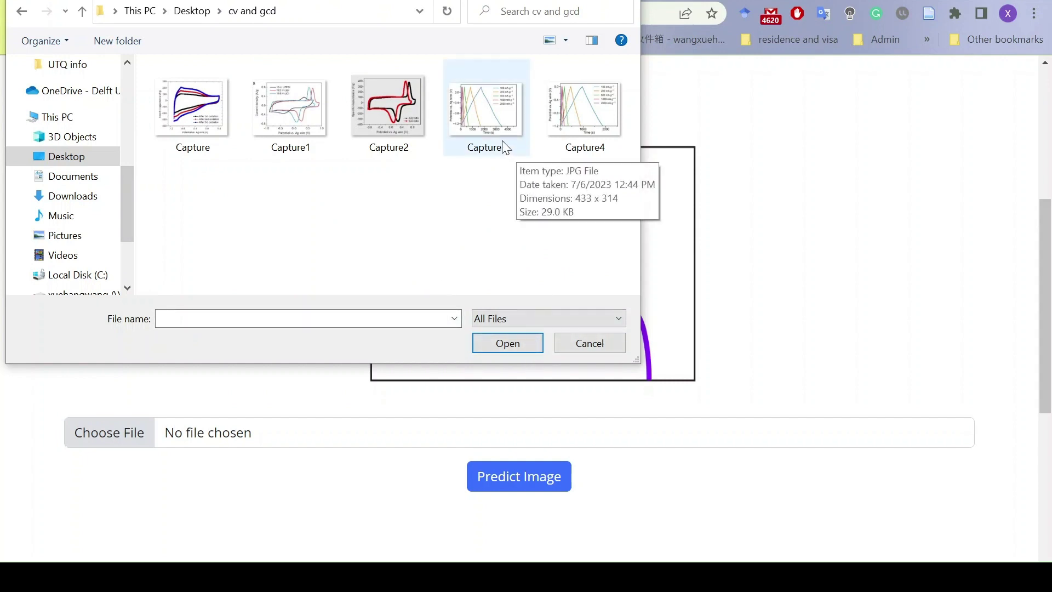
pyautogui.click(614, 126)
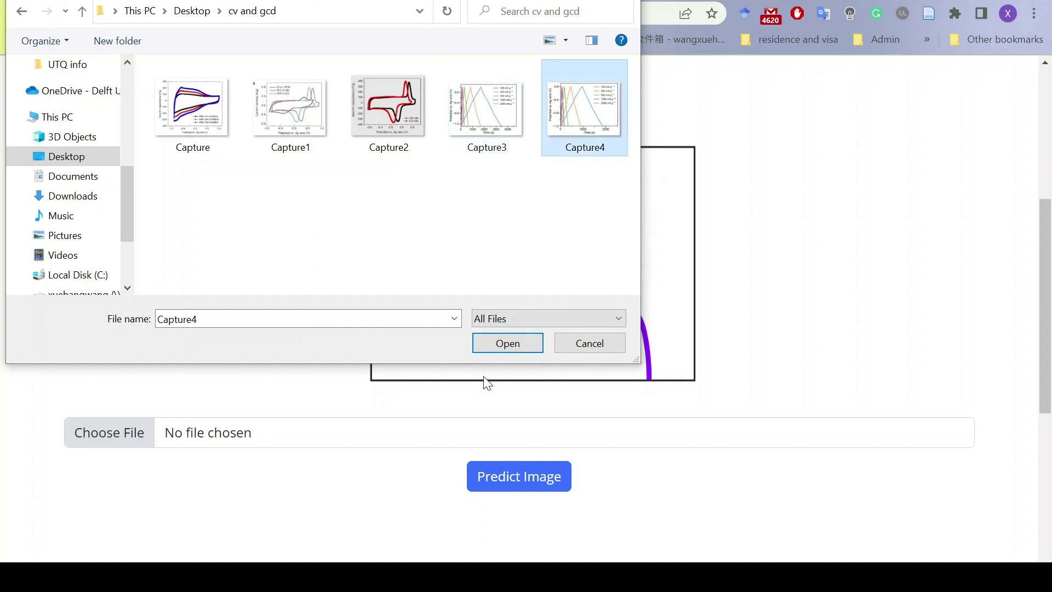
pyautogui.click(501, 344)
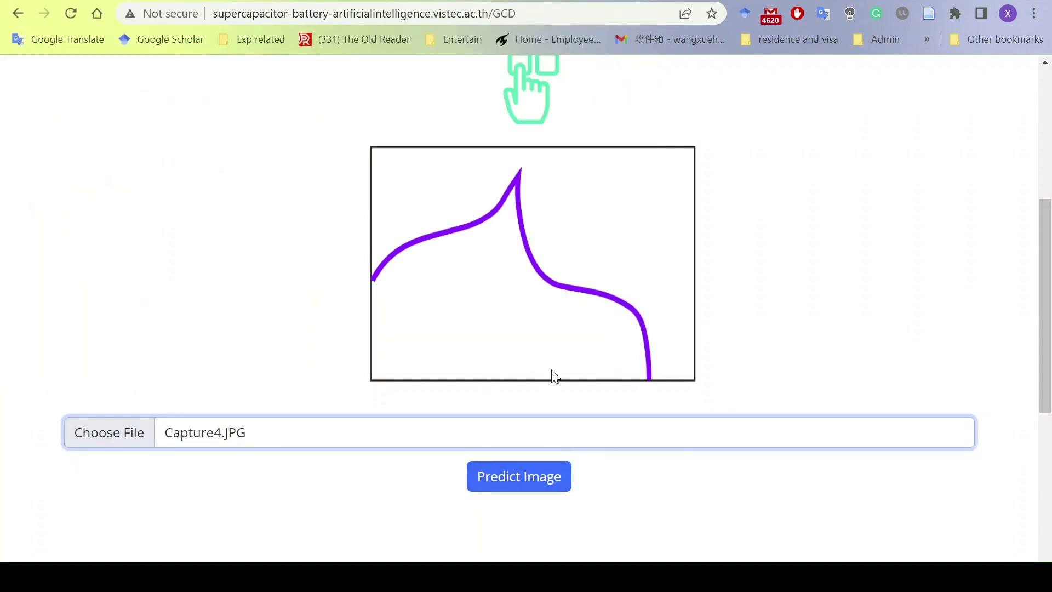
pyautogui.scroll(3, 703, 331)
pyautogui.scroll(-2, 703, 332)
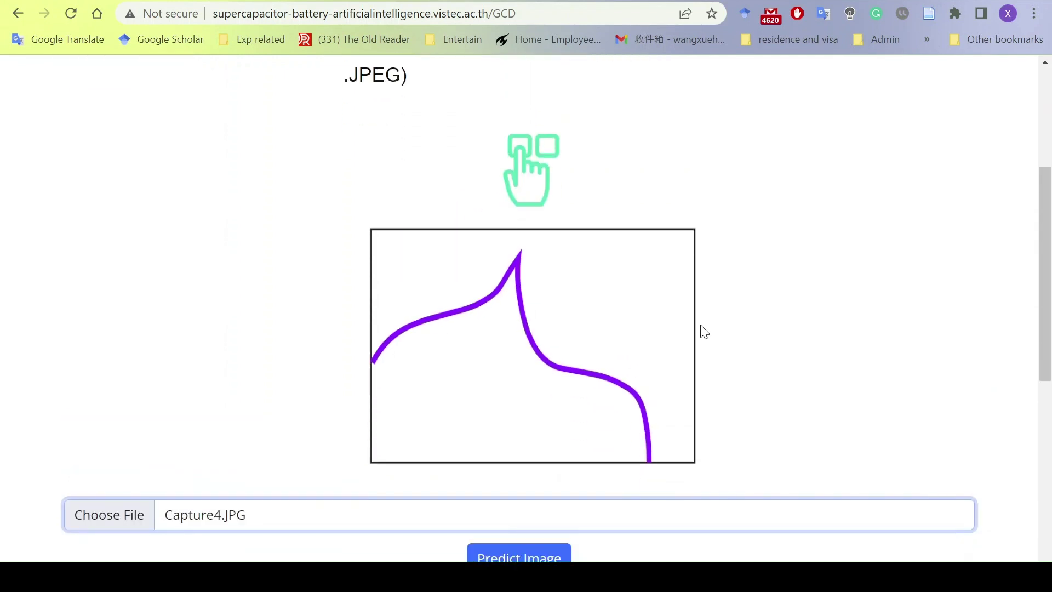
# - Predict Capture4 and read the result: Pseudocapacitor type, 96.19% capacitive tendency
pyautogui.click(520, 558)
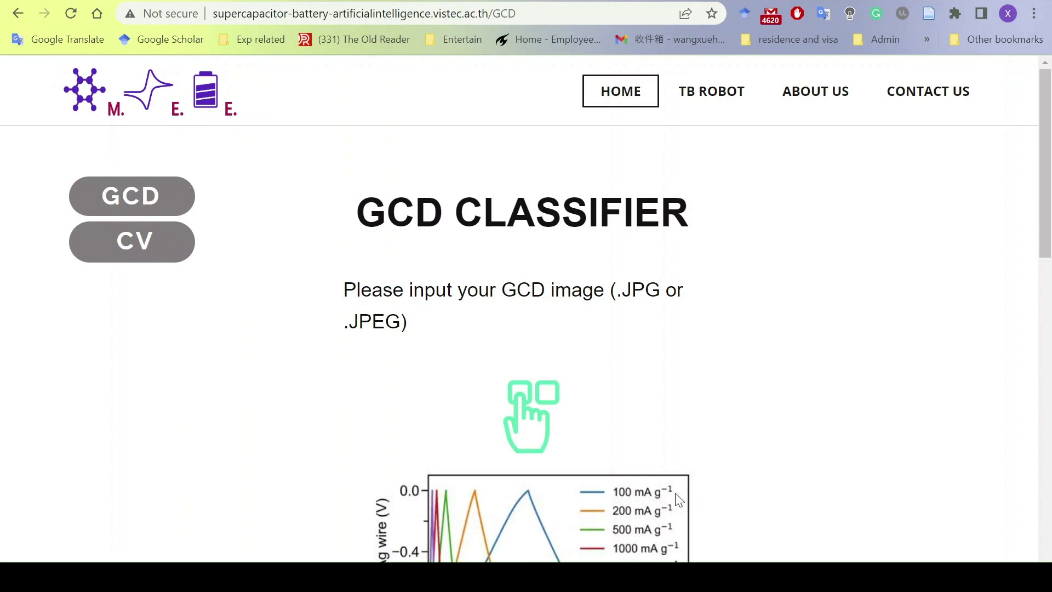
pyautogui.scroll(-5, 798, 477)
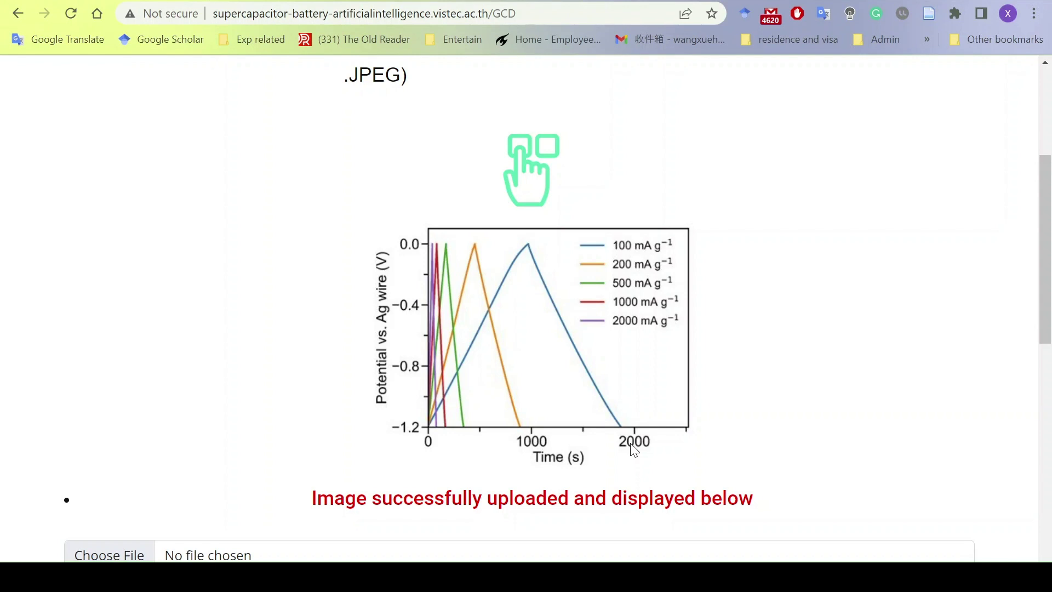
pyautogui.scroll(-6, 835, 375)
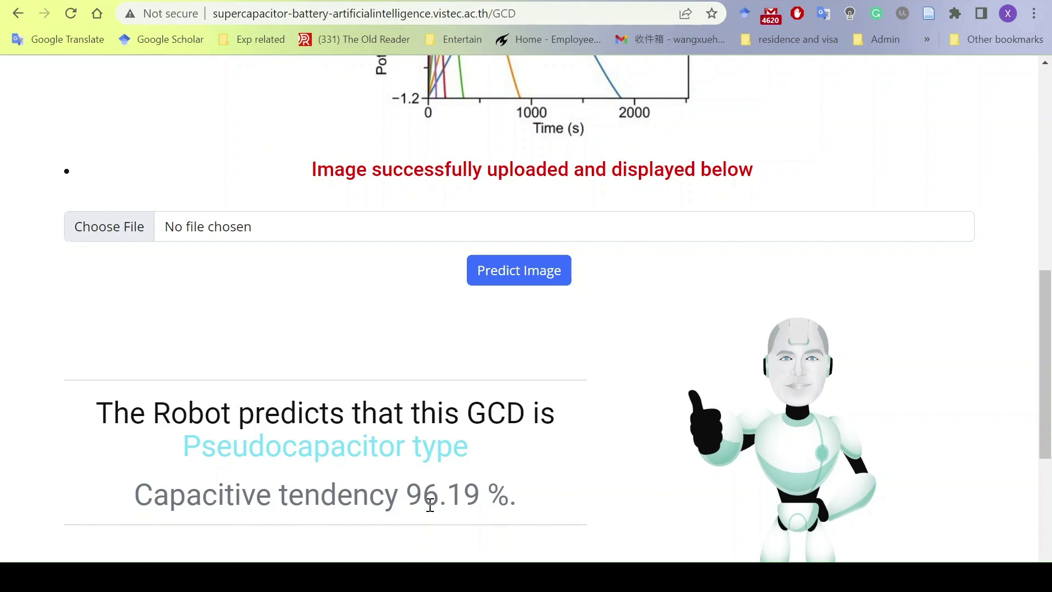
pyautogui.scroll(-3, 430, 505)
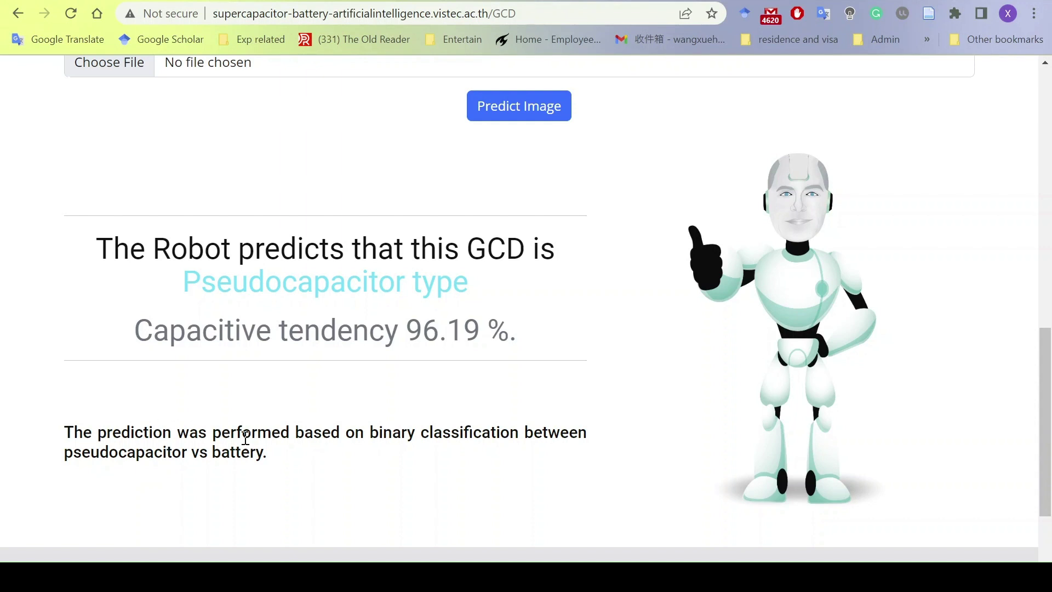
pyautogui.scroll(7, 101, 489)
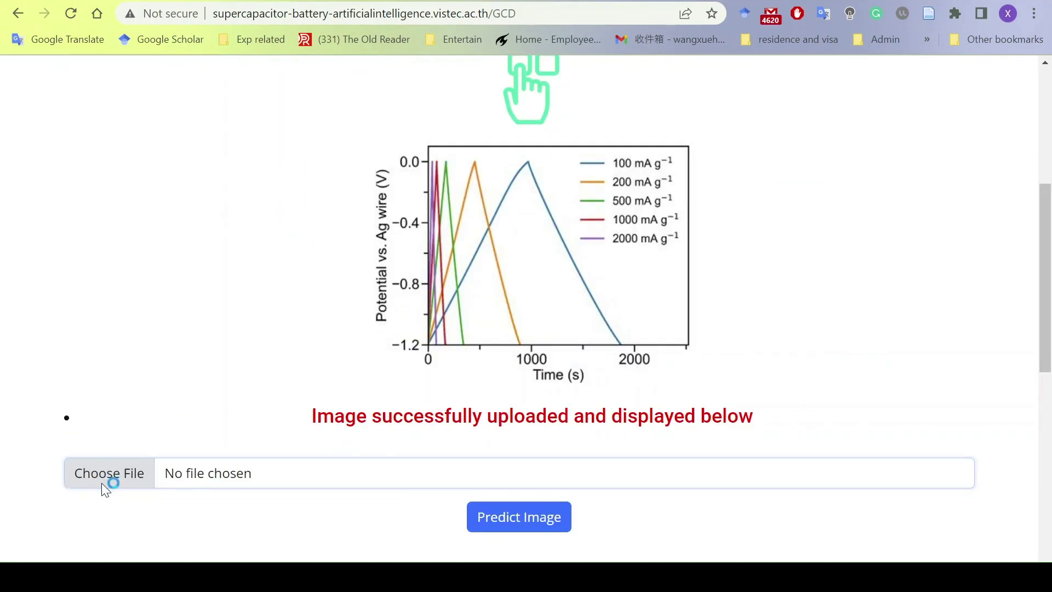
# - Upload Capture3.JPG to the GCD classifier in place of Capture4
pyautogui.click(102, 484)
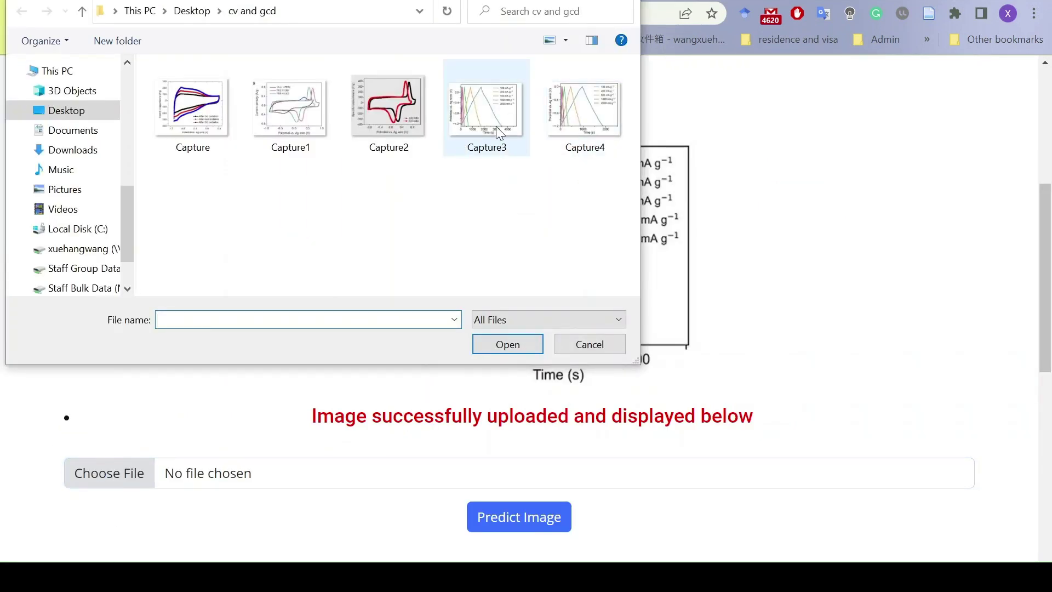
pyautogui.click(584, 110)
pyautogui.click(486, 110)
pyautogui.click(509, 350)
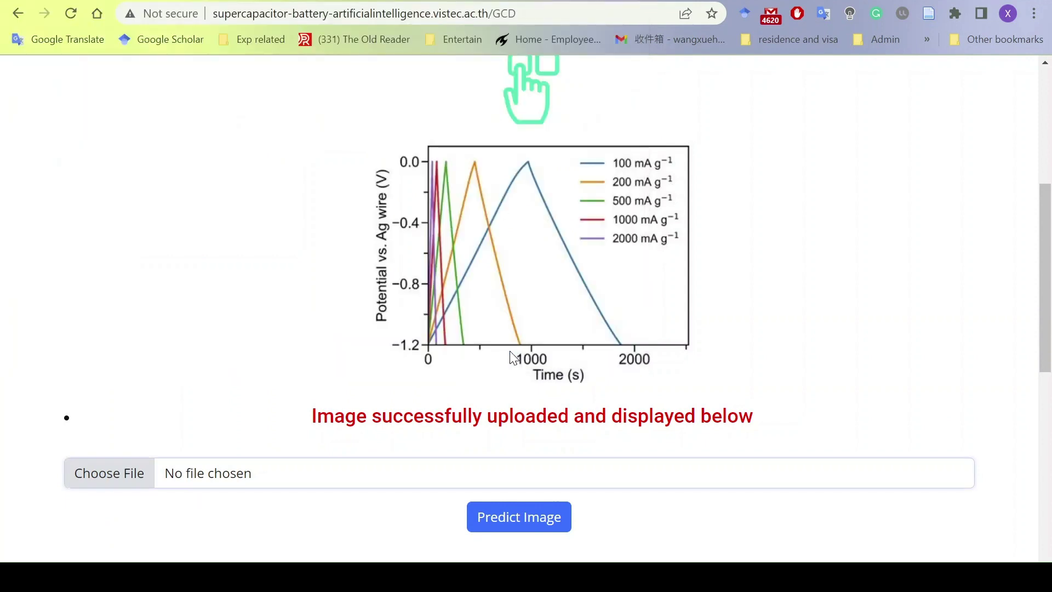
# - Predict Capture3 and read the result: Pseudocapacitor type, 96.09% capacitive tendency
pyautogui.click(534, 521)
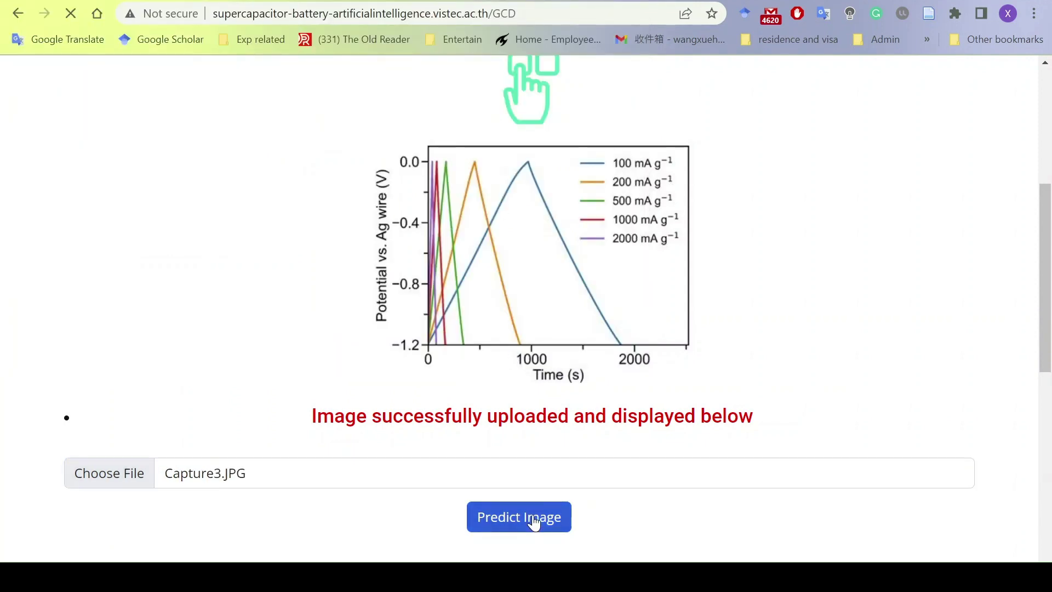
pyautogui.scroll(-3, 760, 383)
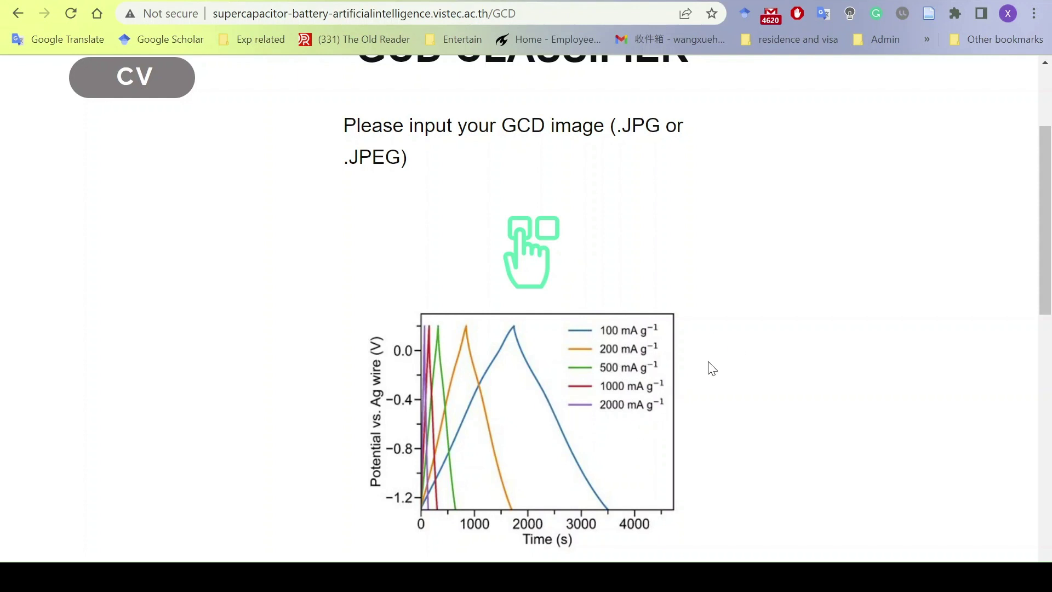
pyautogui.scroll(-2, 817, 382)
pyautogui.scroll(-6, 817, 382)
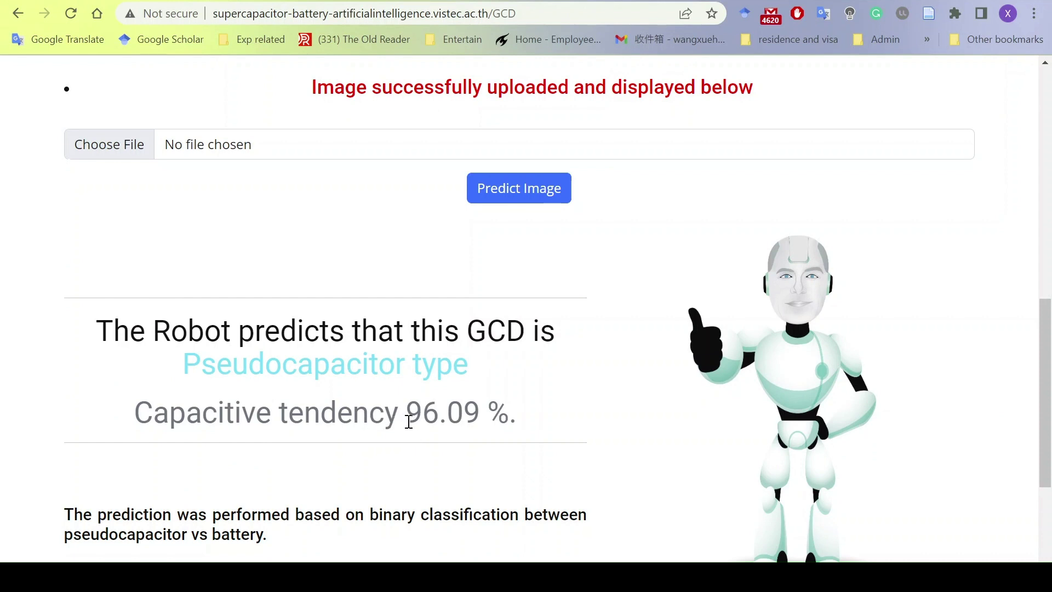
pyautogui.scroll(6, 181, 435)
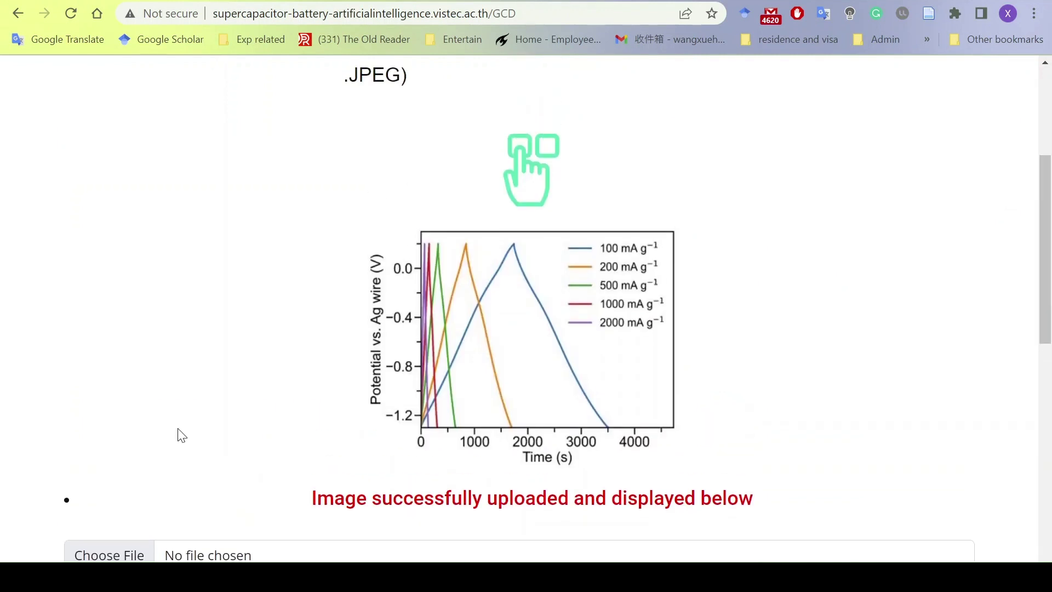
pyautogui.click(152, 549)
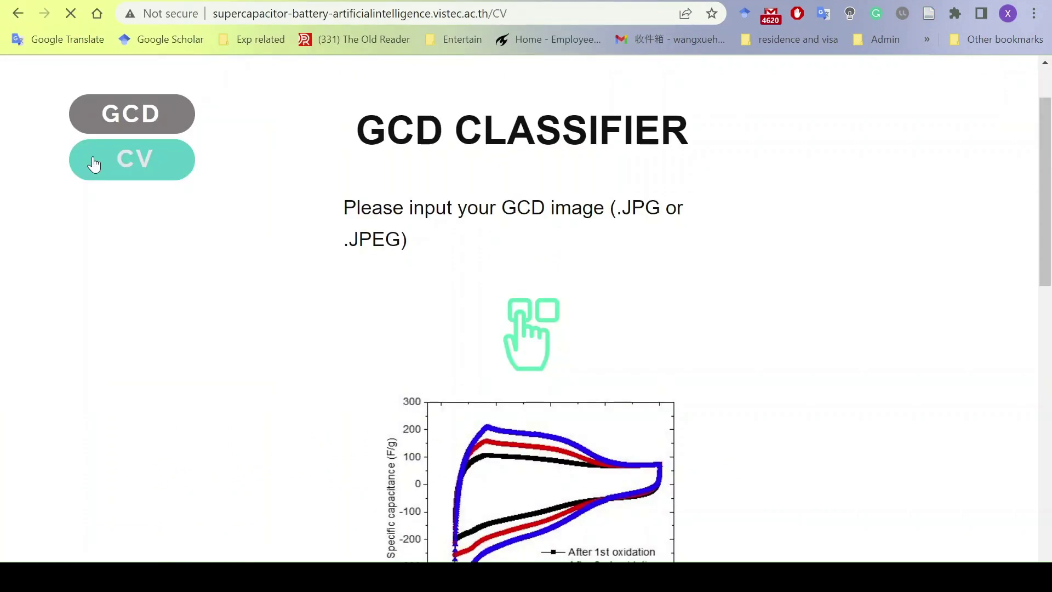
# - Switch to the CV classifier and upload Capture.JPG, showing its three-oxidation CV plot
pyautogui.click(96, 164)
pyautogui.scroll(-4, 597, 396)
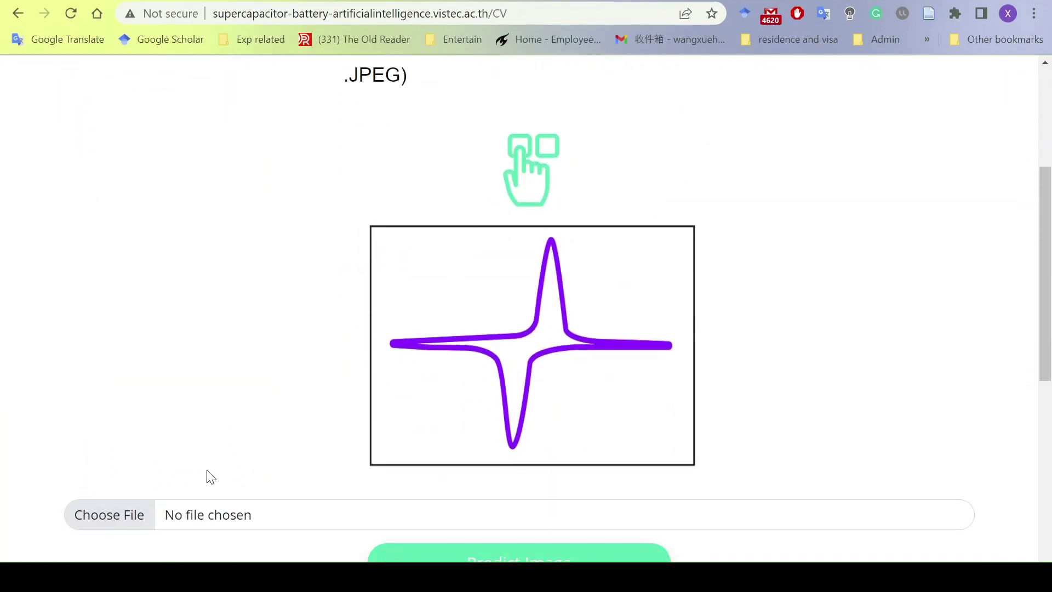
pyautogui.click(97, 523)
pyautogui.click(205, 127)
pyautogui.click(508, 346)
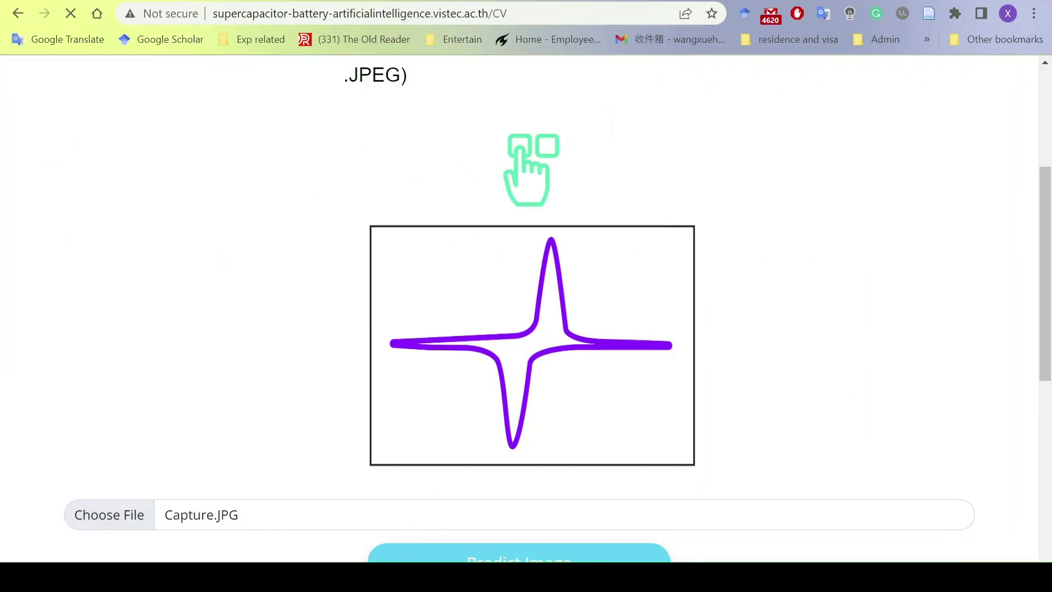
pyautogui.scroll(-3, 696, 415)
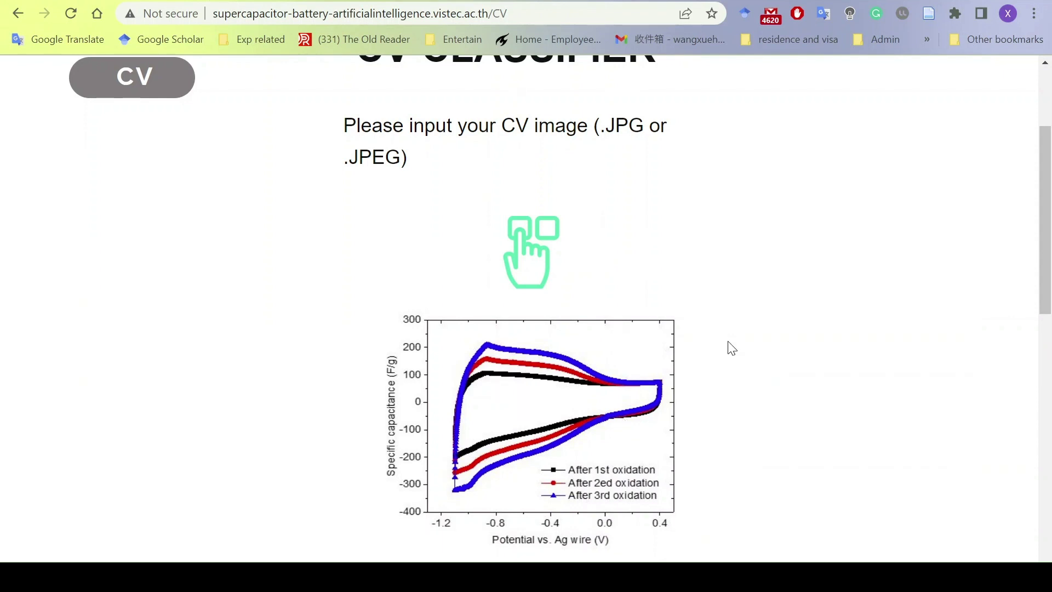
pyautogui.scroll(-8, 732, 348)
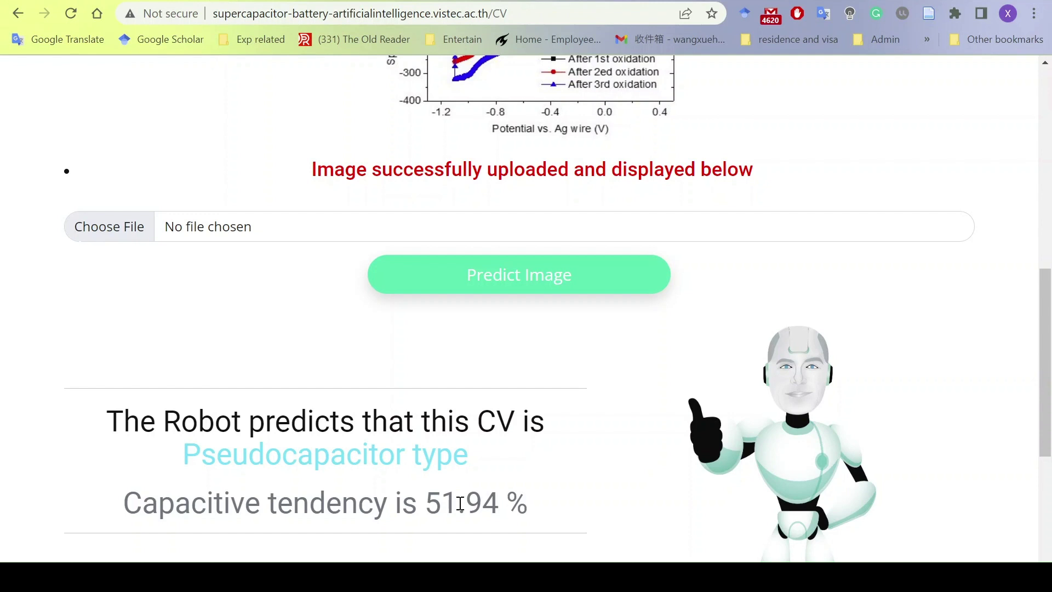
pyautogui.scroll(-3, 301, 438)
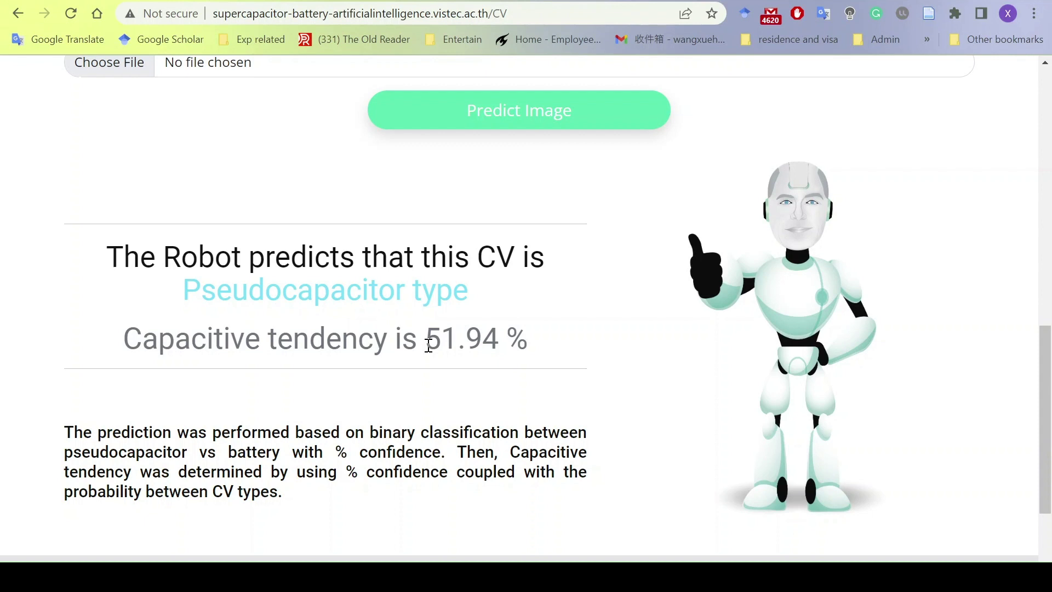
pyautogui.scroll(1, 447, 321)
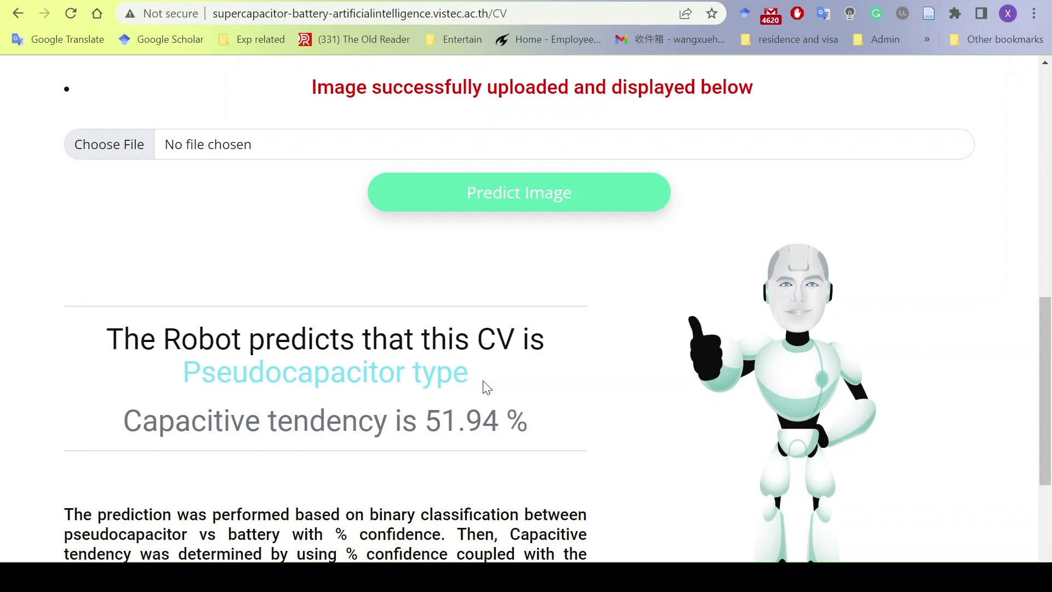
pyautogui.scroll(7, 493, 383)
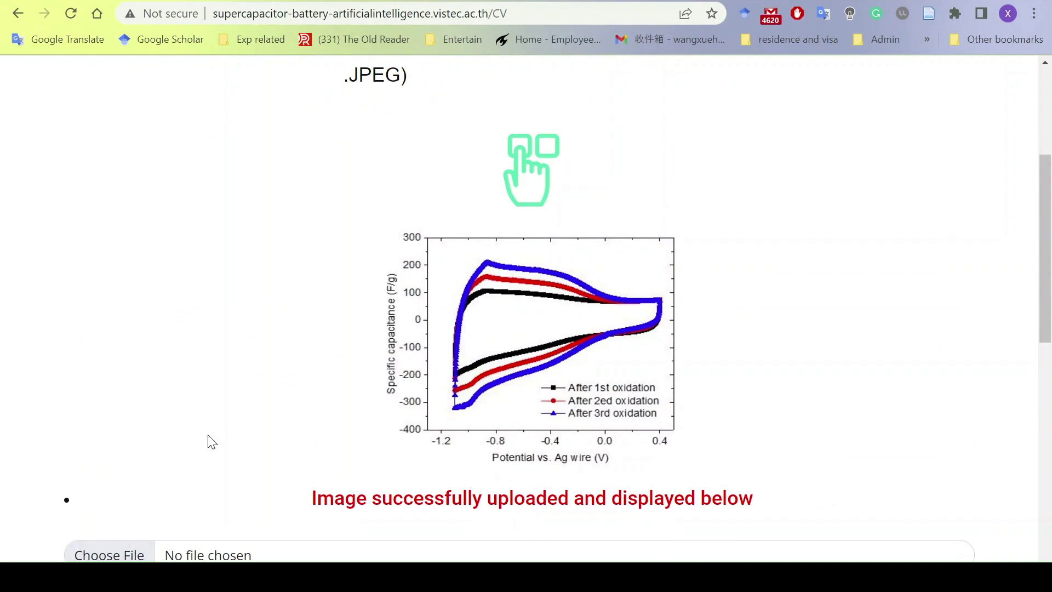
# - Upload Capture1.JPG to the CV classifier
pyautogui.click(123, 557)
pyautogui.click(277, 109)
pyautogui.click(507, 346)
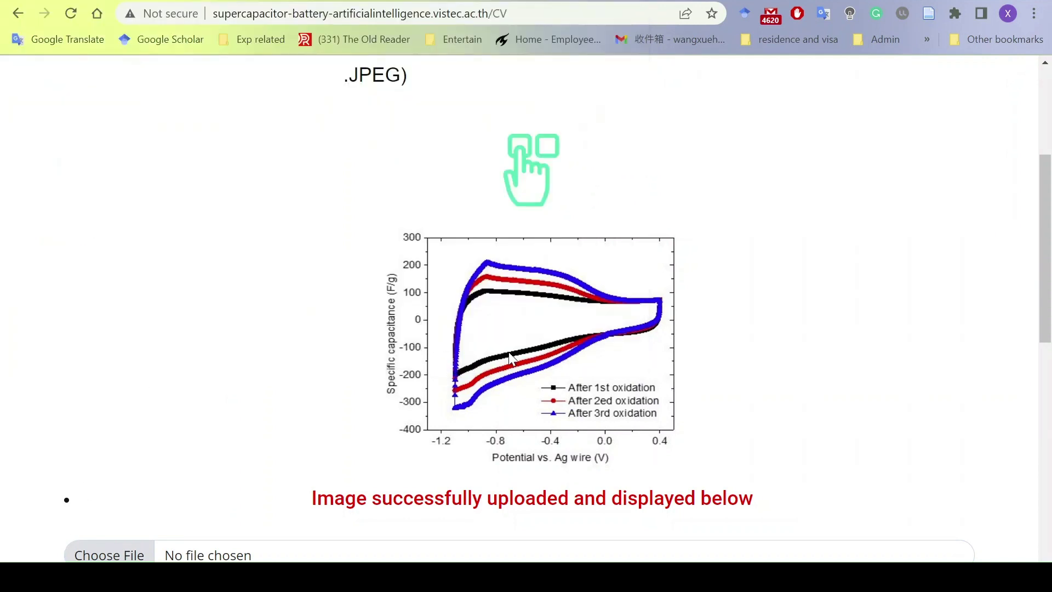
pyautogui.scroll(-2, 508, 352)
# - Predict Capture1: Pseudocapacitor type with 53.80% capacitive tendency
pyautogui.click(546, 535)
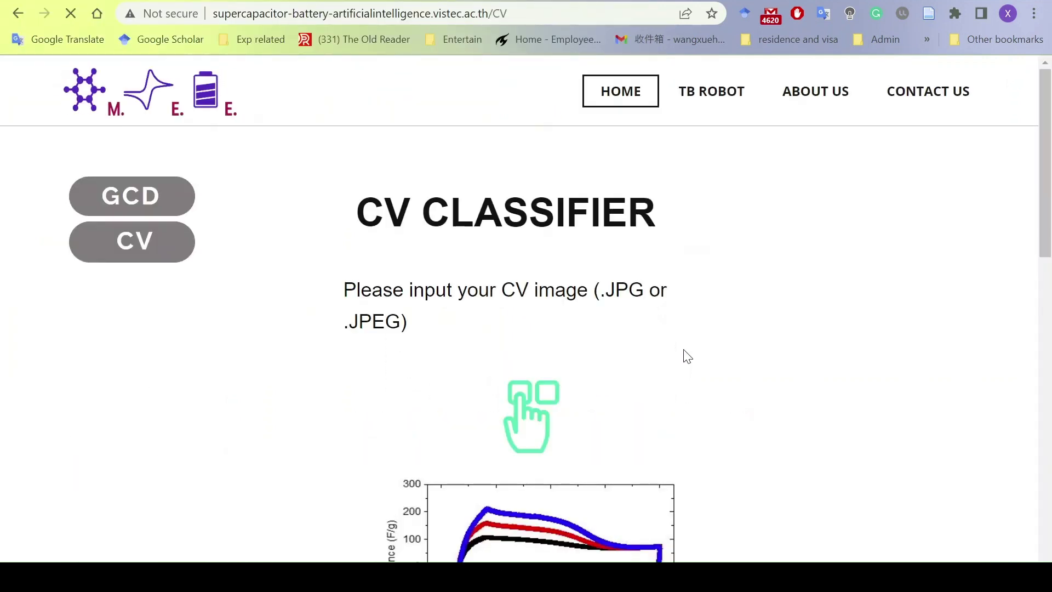
pyautogui.scroll(-1, 688, 351)
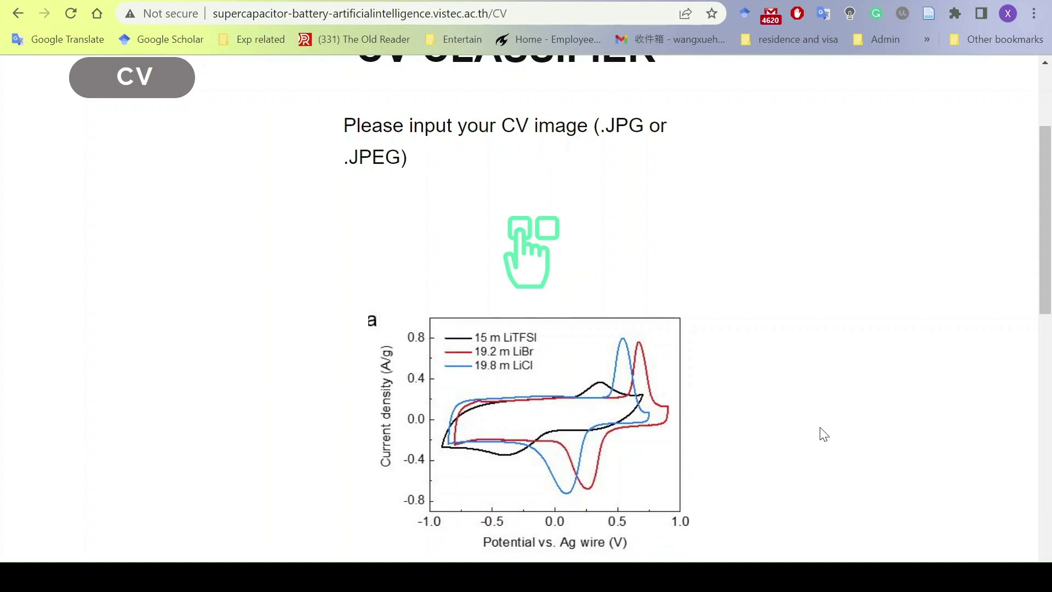
pyautogui.scroll(-7, 823, 432)
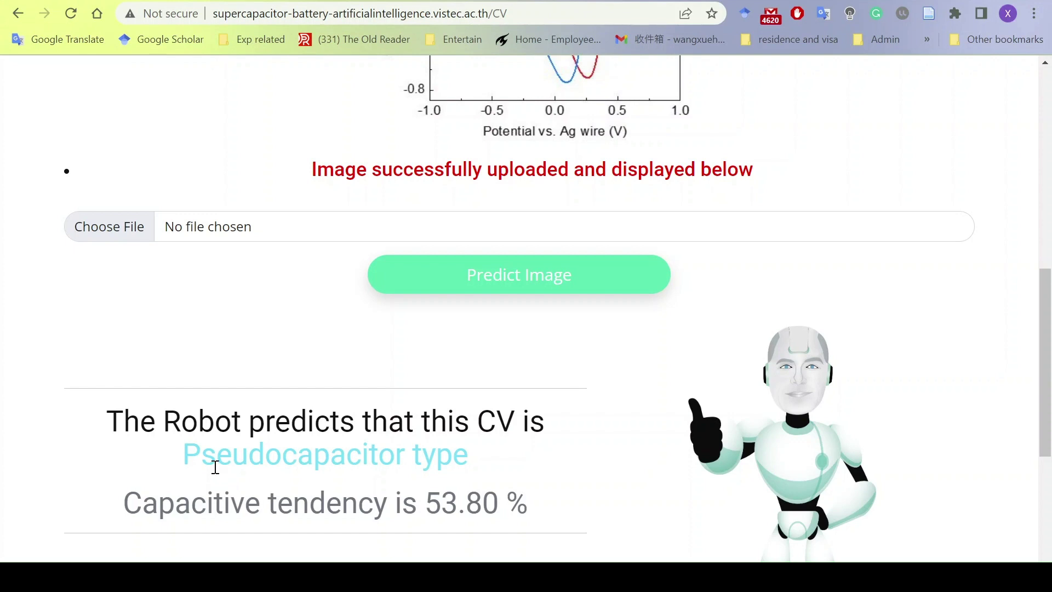
pyautogui.scroll(3, 215, 467)
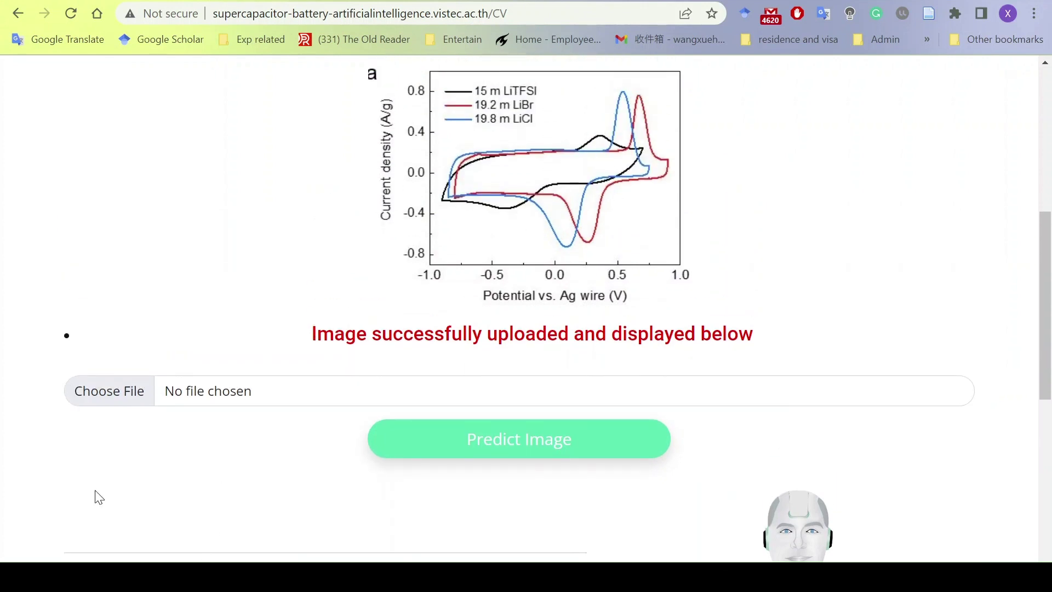
# - Upload Capture2.JPG and predict it: Battery type, 47.69% capacitive tendency
pyautogui.click(122, 403)
pyautogui.click(384, 131)
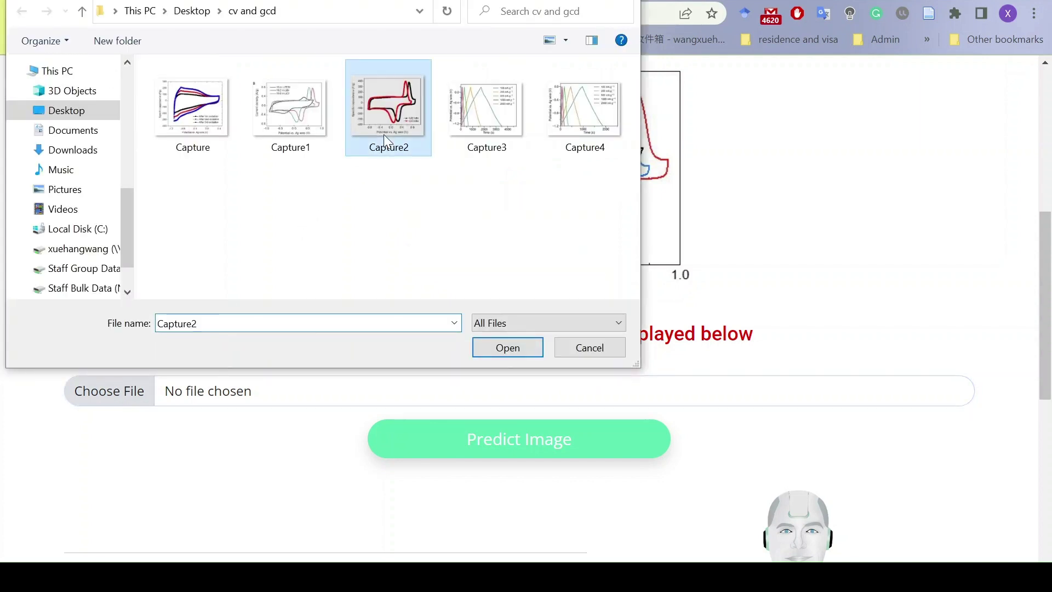
pyautogui.click(530, 355)
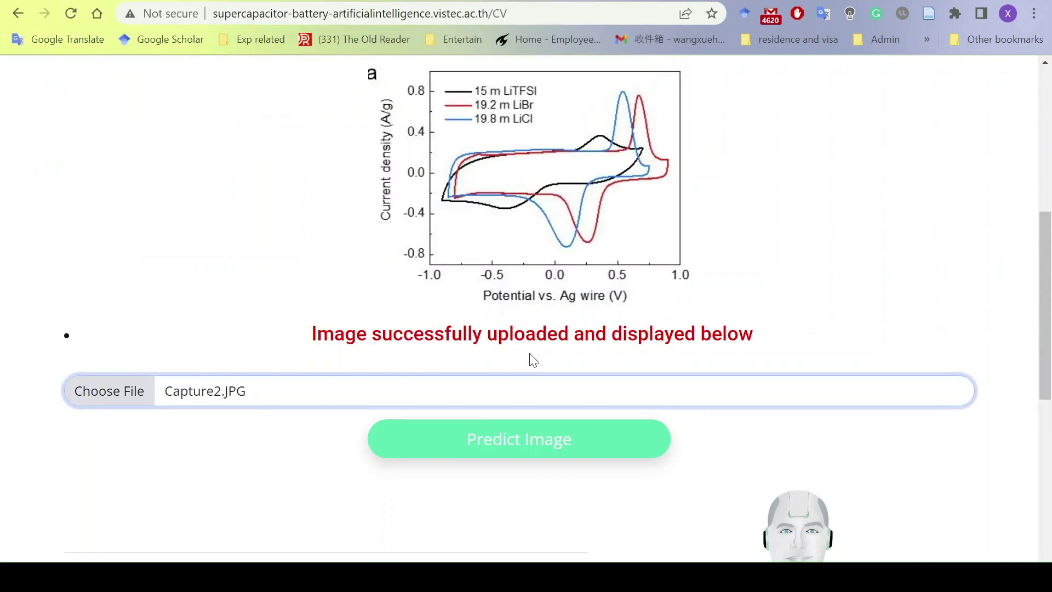
pyautogui.click(532, 448)
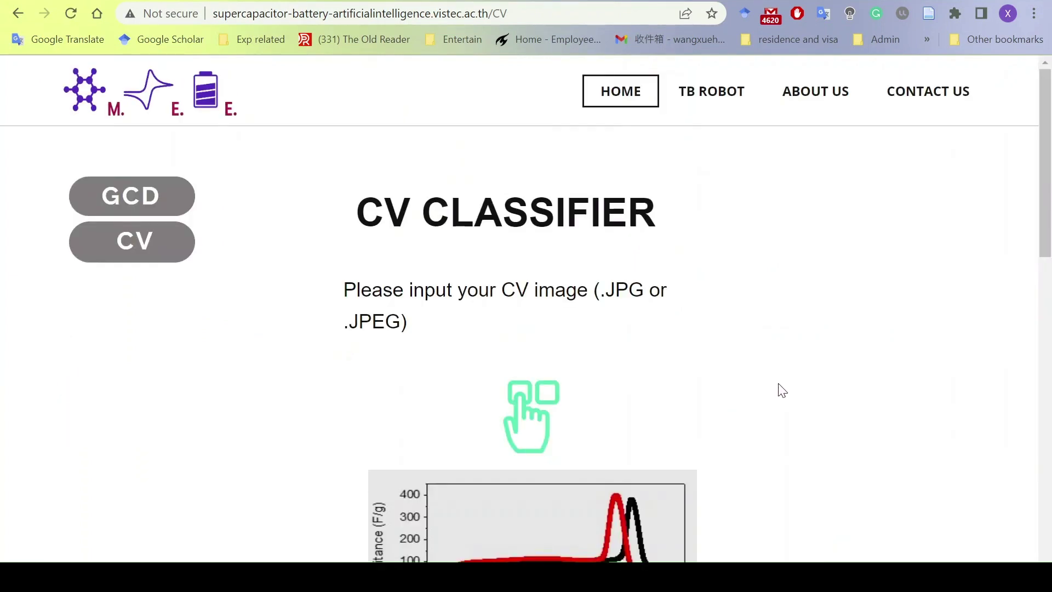
pyautogui.scroll(-4, 782, 390)
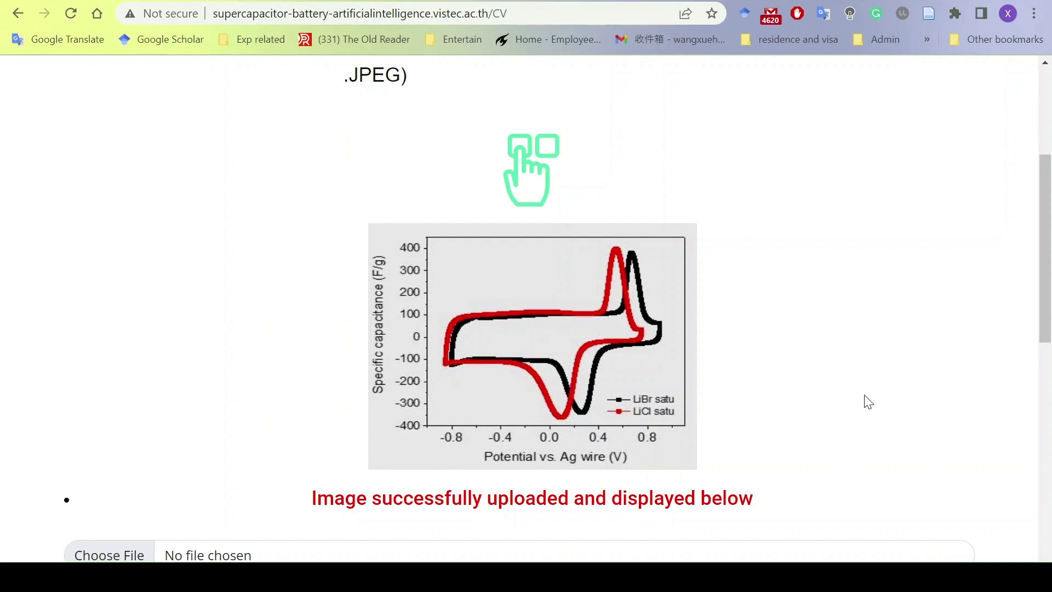
pyautogui.scroll(-6, 866, 401)
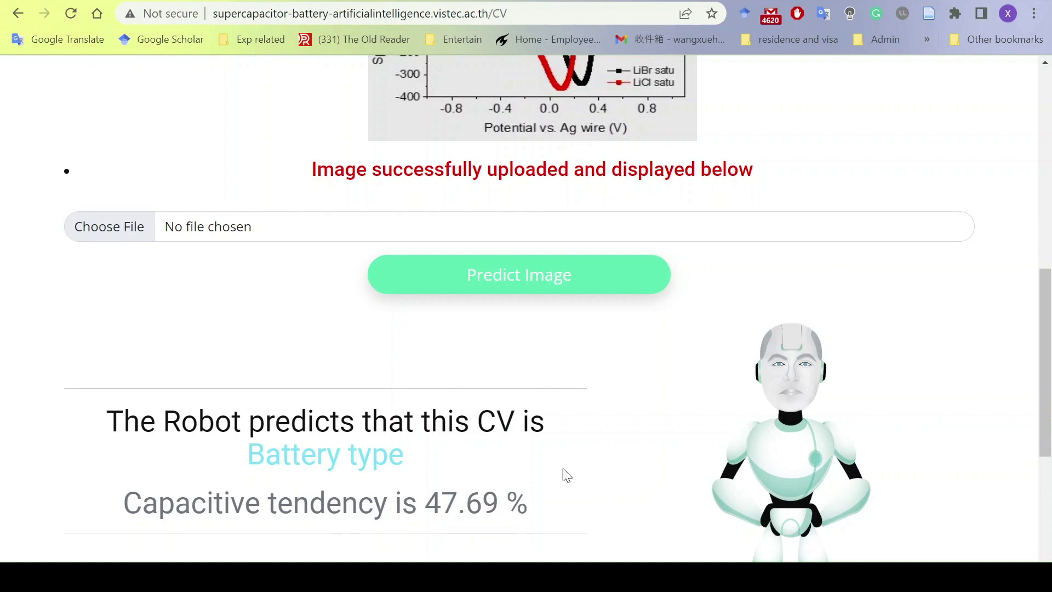
pyautogui.scroll(6, 563, 474)
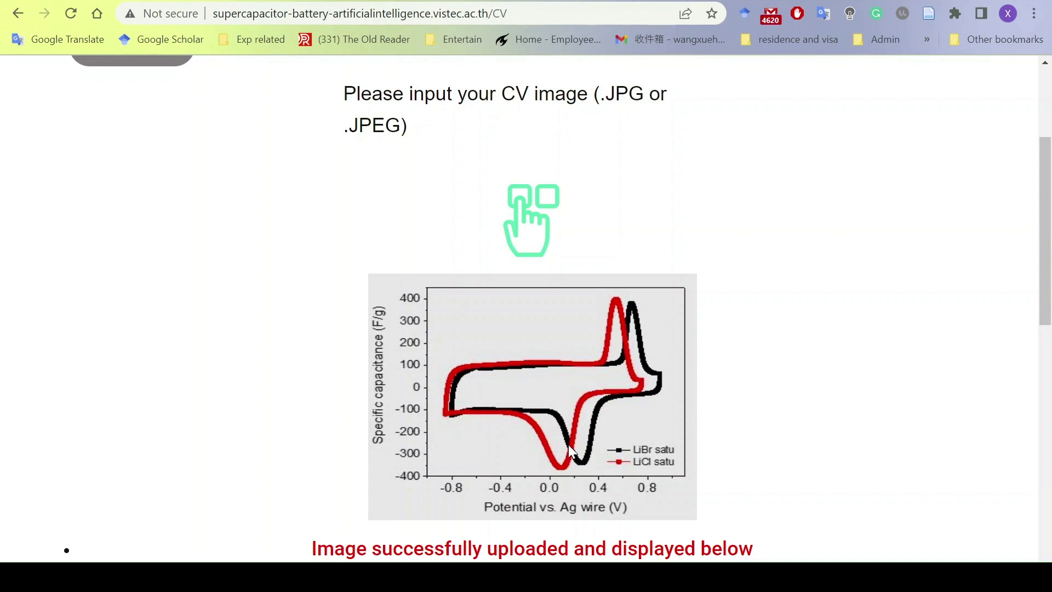
pyautogui.scroll(3, 631, 425)
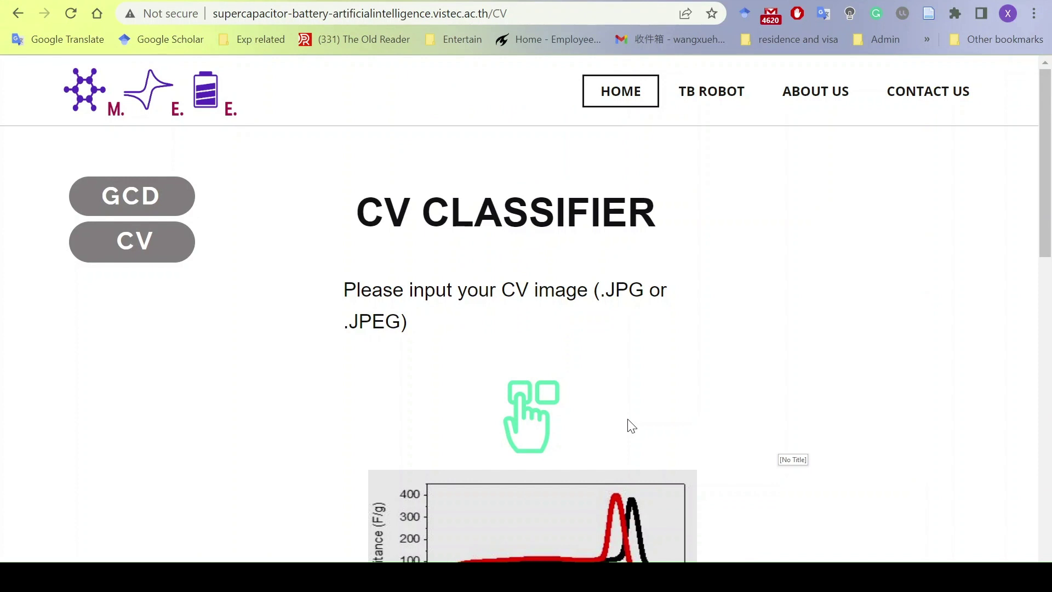